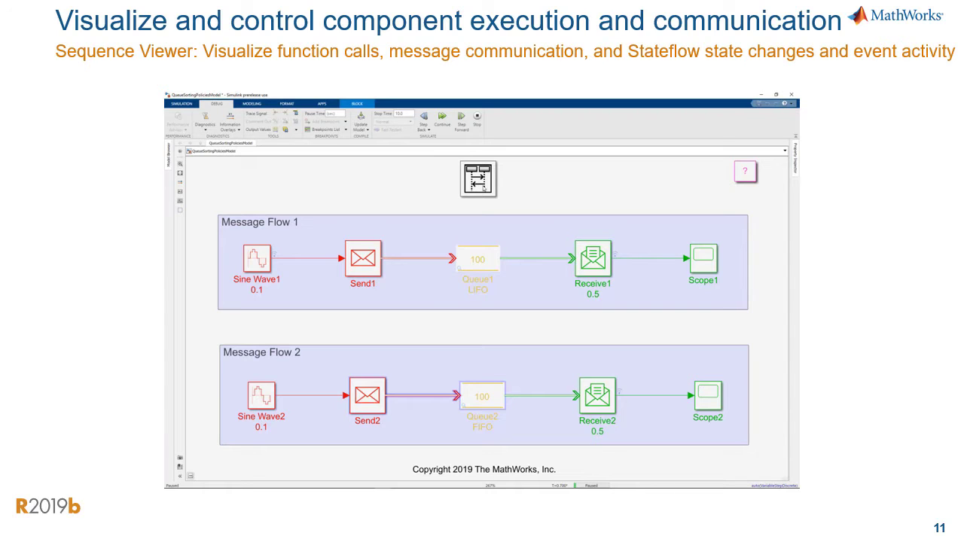
Open the queue model's Sequence Viewer and move its window over the diagram
double_click(484, 189)
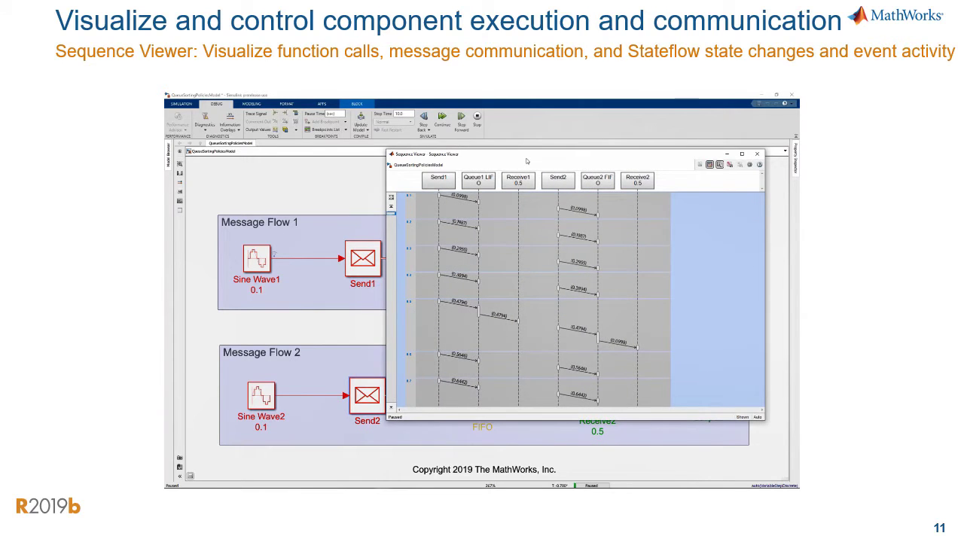
drag(518, 149, 452, 150)
scroll(440, 253, up, 2)
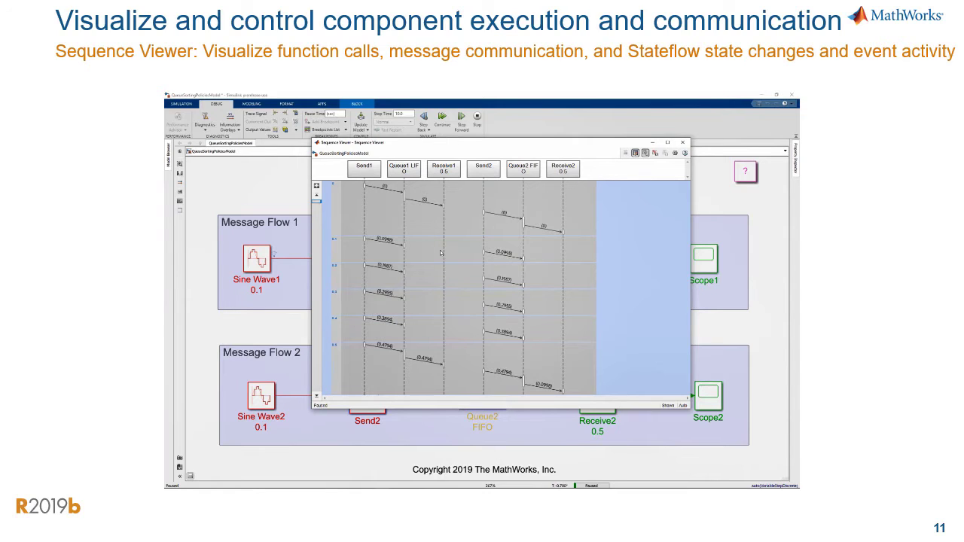
scroll(441, 253, down, 2)
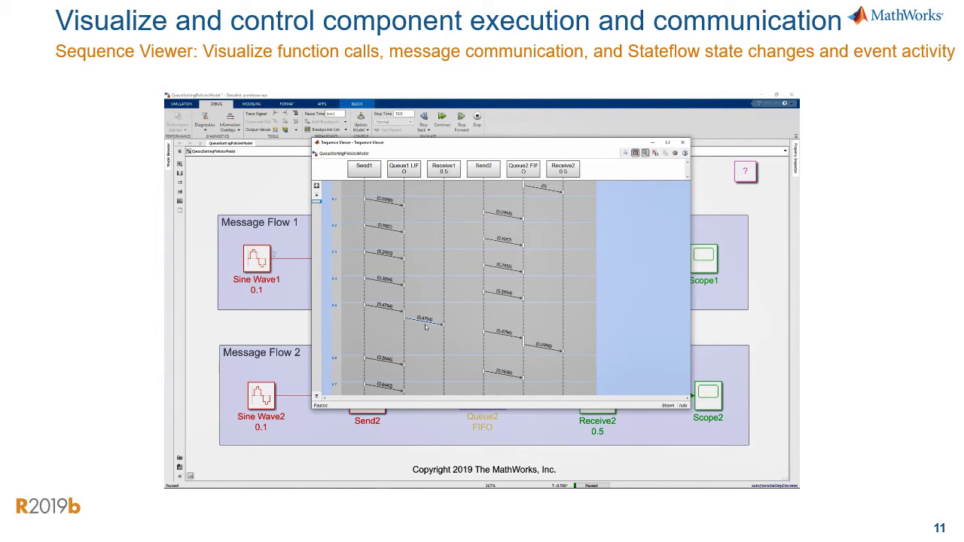
Show the details of the 0.0998 message from Queue2 FIFO to Receive2
click(553, 352)
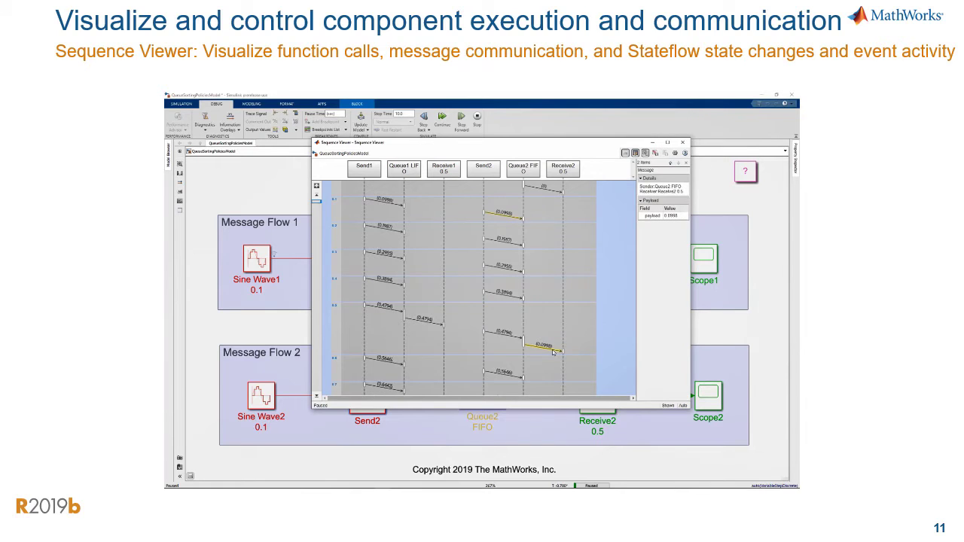
scroll(553, 352, down, 1)
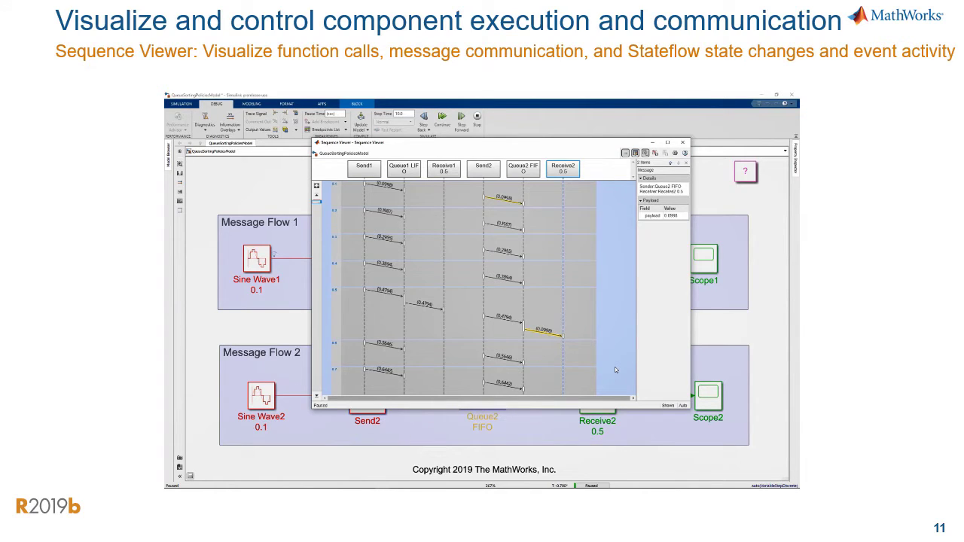
scroll(614, 366, up, 3)
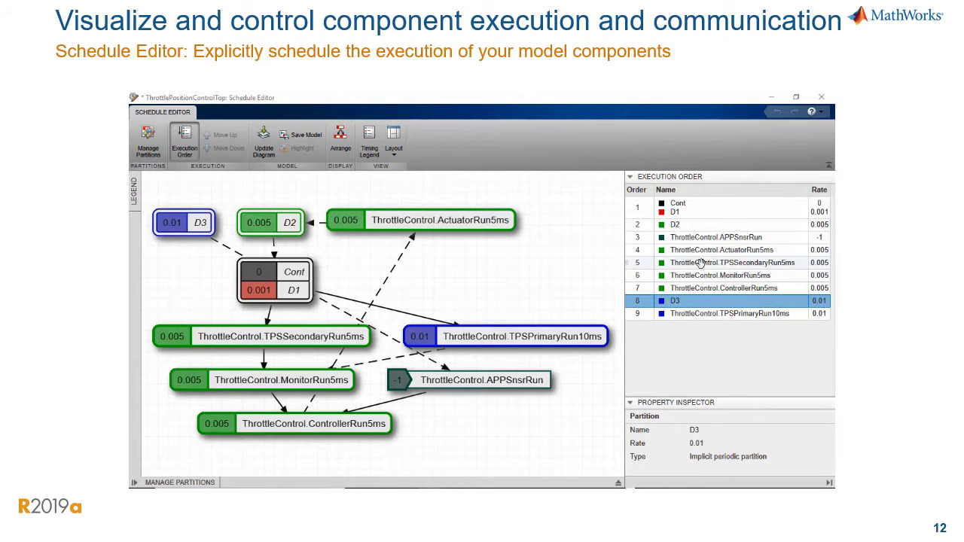
Move APPSnsrRun and ActuatorRun5ms lower in the Schedule Editor's execution order
drag(708, 240, 711, 288)
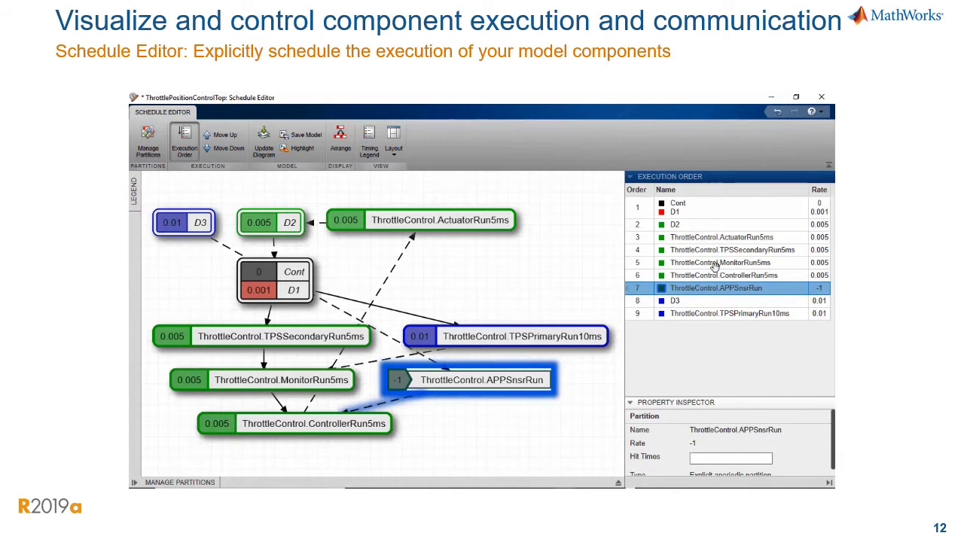
drag(718, 239, 719, 262)
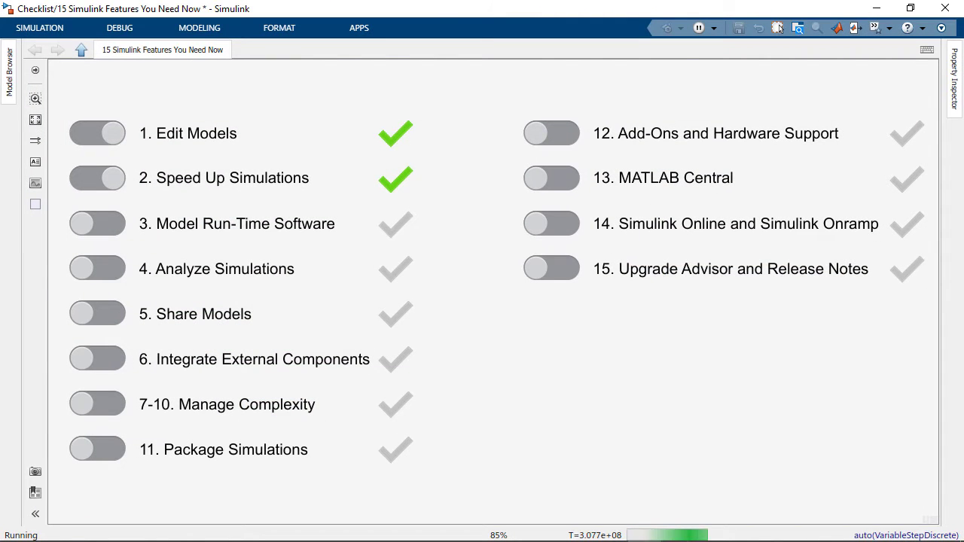
Check off Model Run-Time Software and open the Record block inside the Visualization subsystem
click(116, 223)
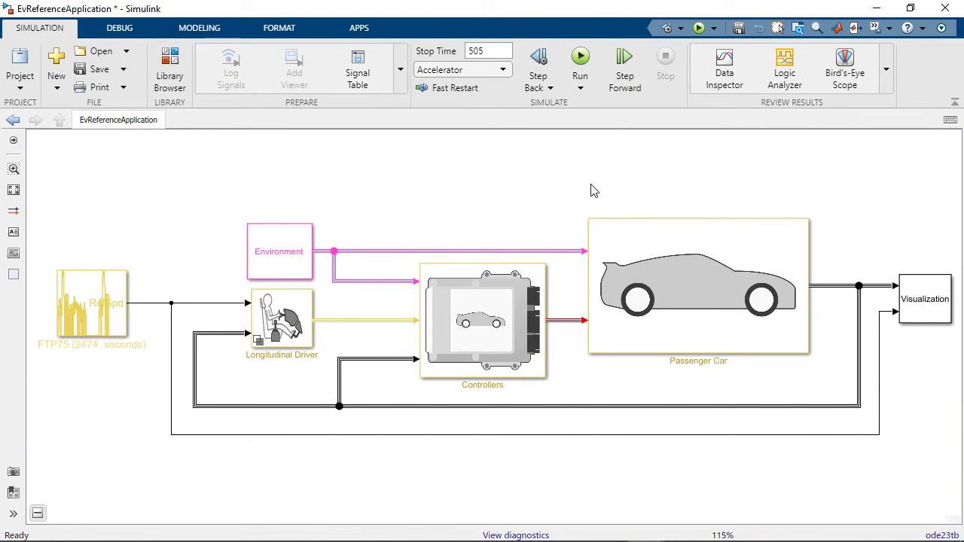
click(918, 292)
double_click(919, 292)
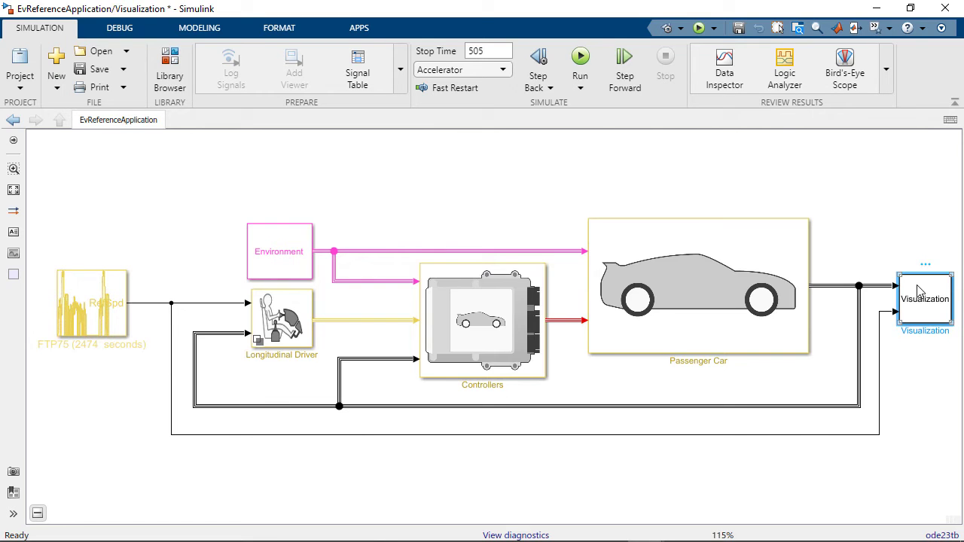
click(797, 282)
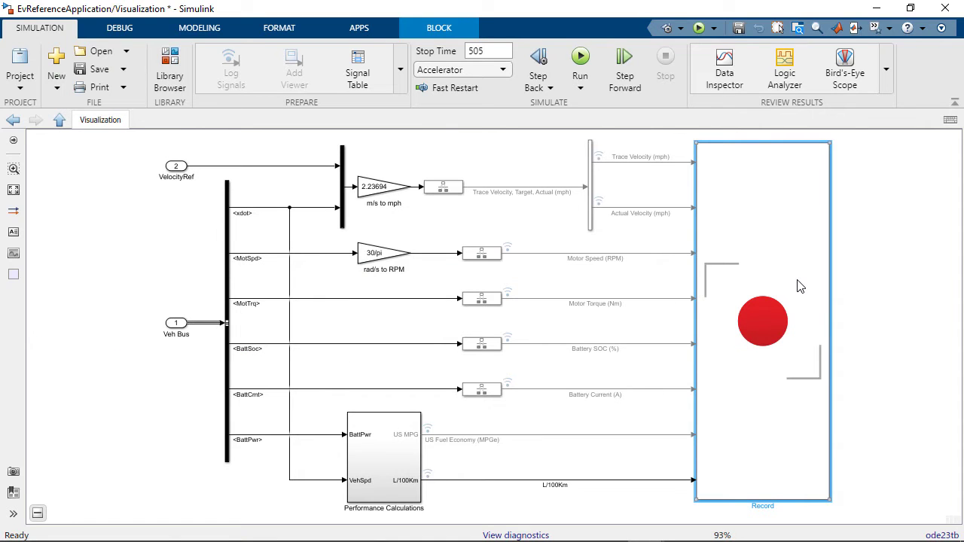
double_click(800, 286)
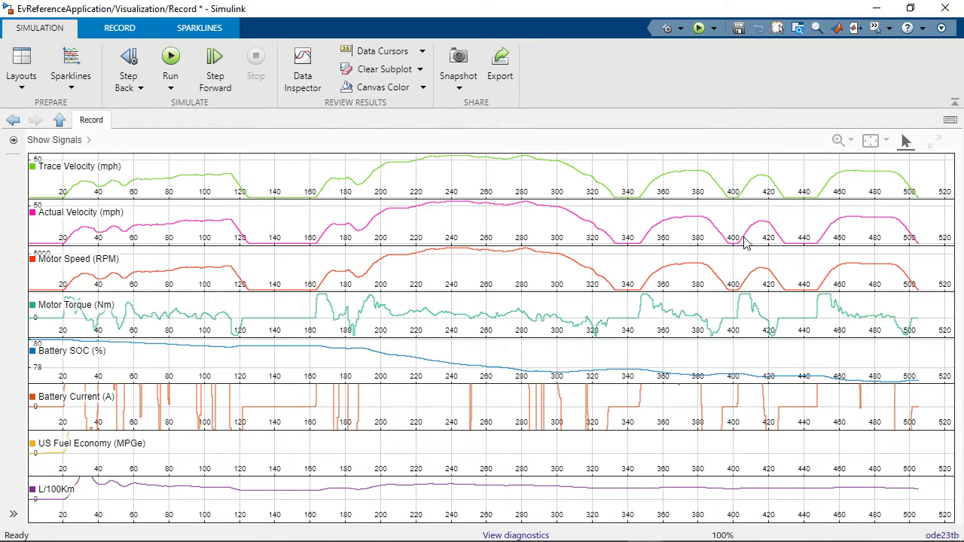
Run the EV simulation and log the recorded signals both To Workspace and To File
click(173, 60)
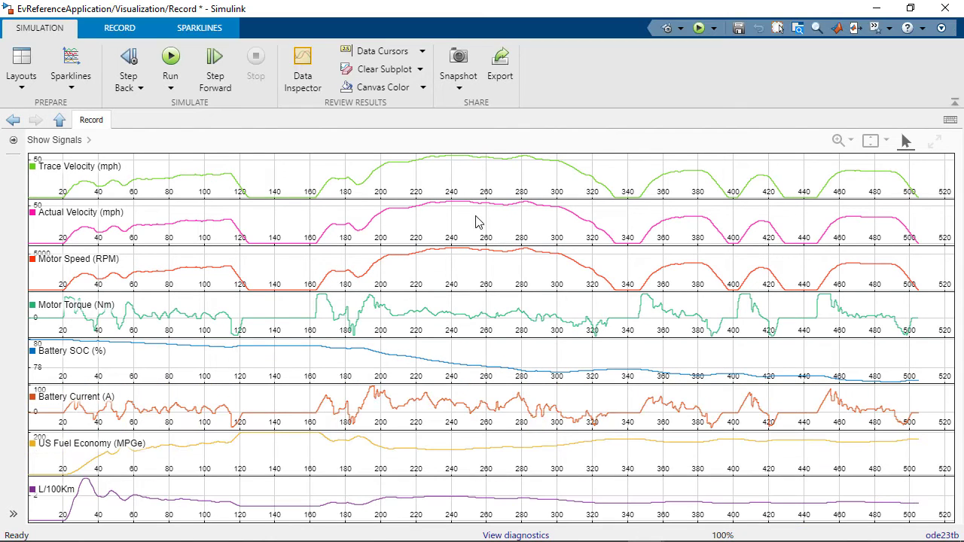
click(130, 27)
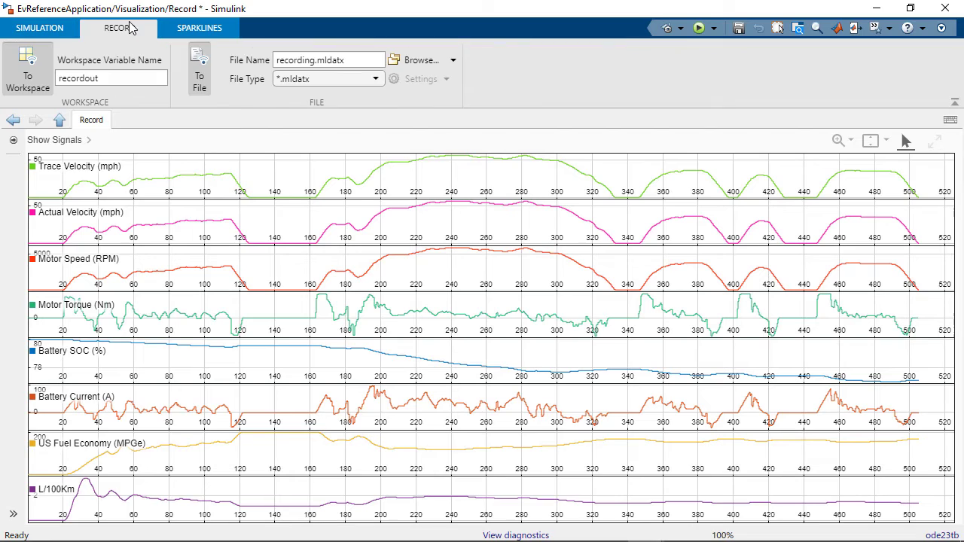
click(28, 60)
click(189, 63)
click(34, 34)
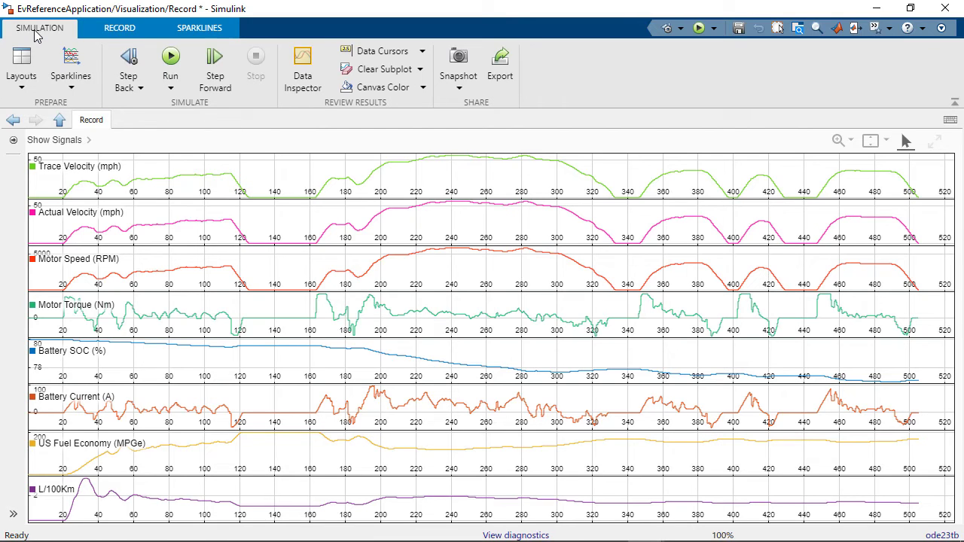
click(68, 83)
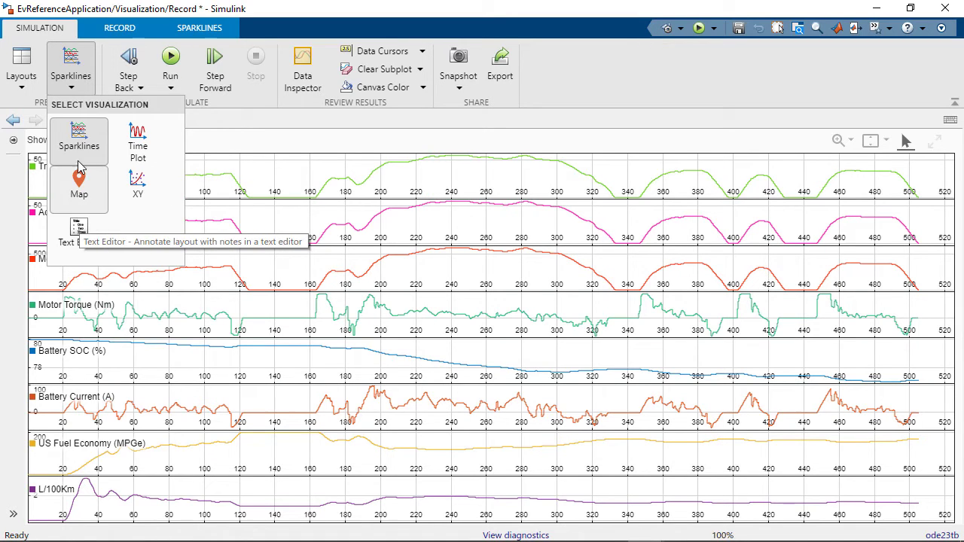
Close the visualization gallery and load the EV results into the Simulation Data Inspector
click(70, 76)
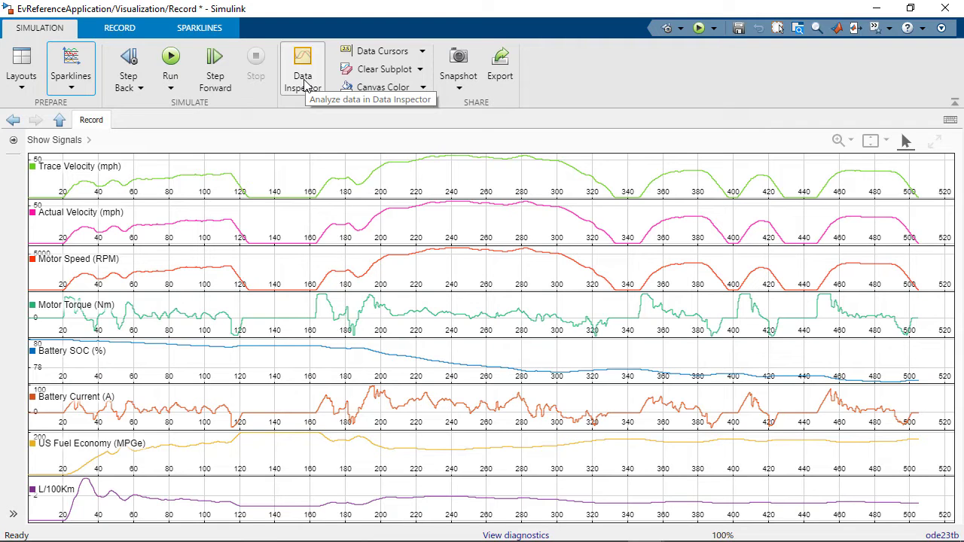
click(304, 85)
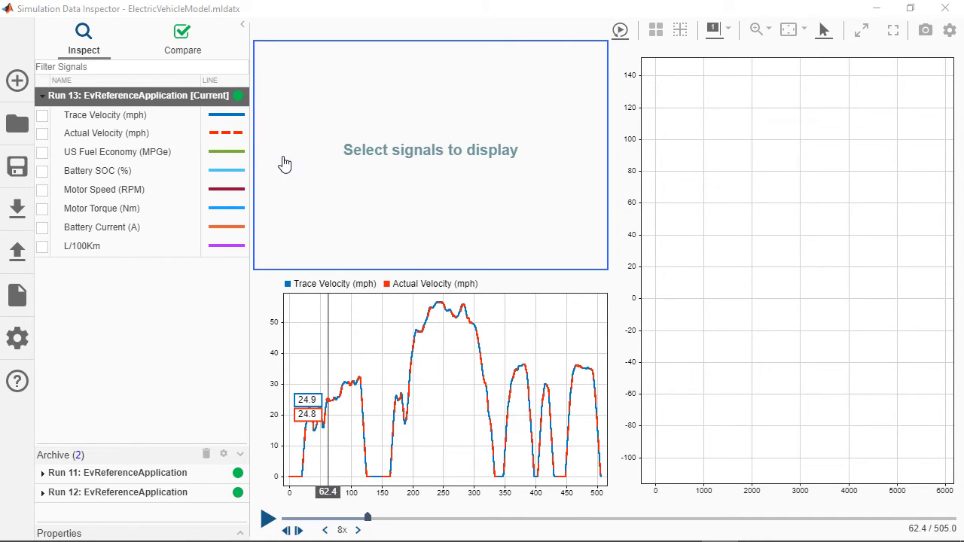
Plot the six signals from US Fuel Economy through L/100Km as stacked sparklines
click(136, 156)
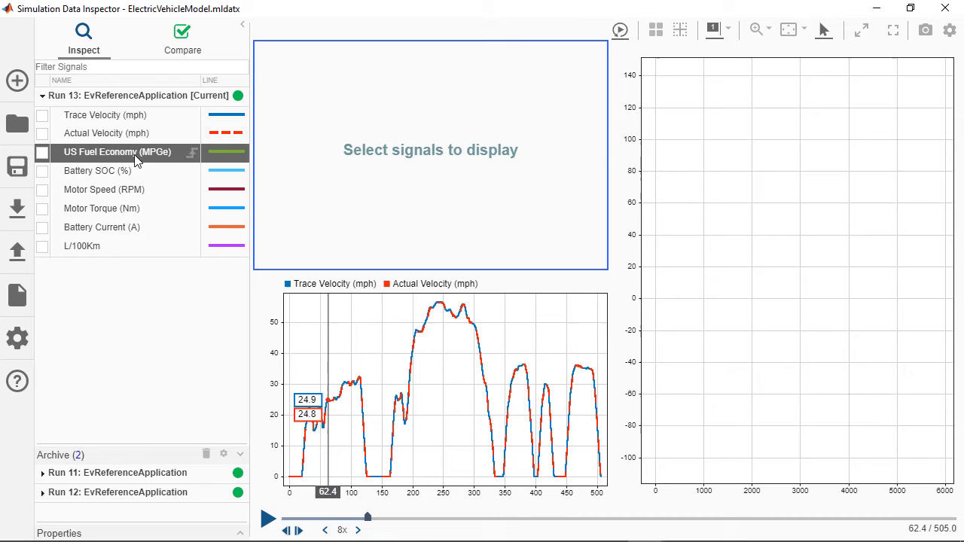
shift+click(123, 248)
key(space)
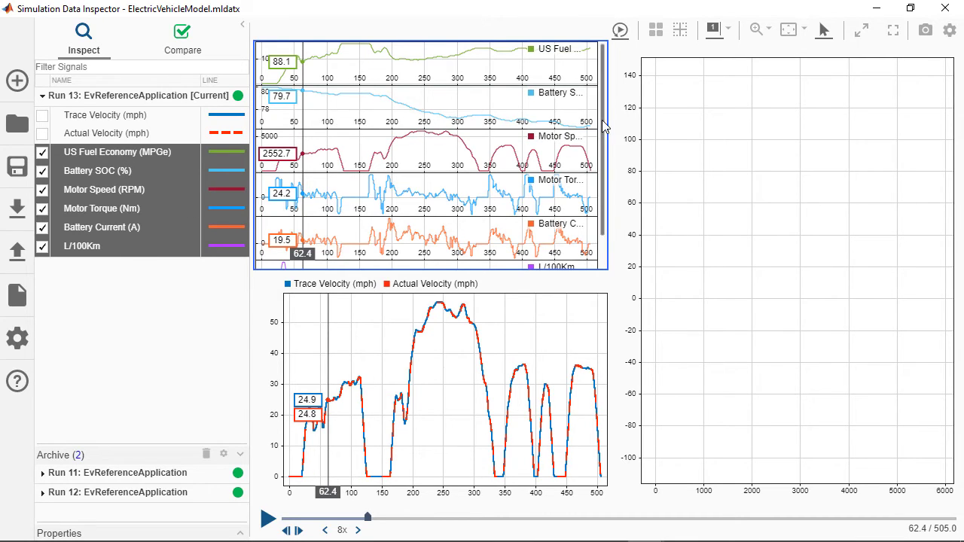
Turn the empty right-hand plot into an XY plot from the Visualization Gallery
drag(603, 126, 606, 159)
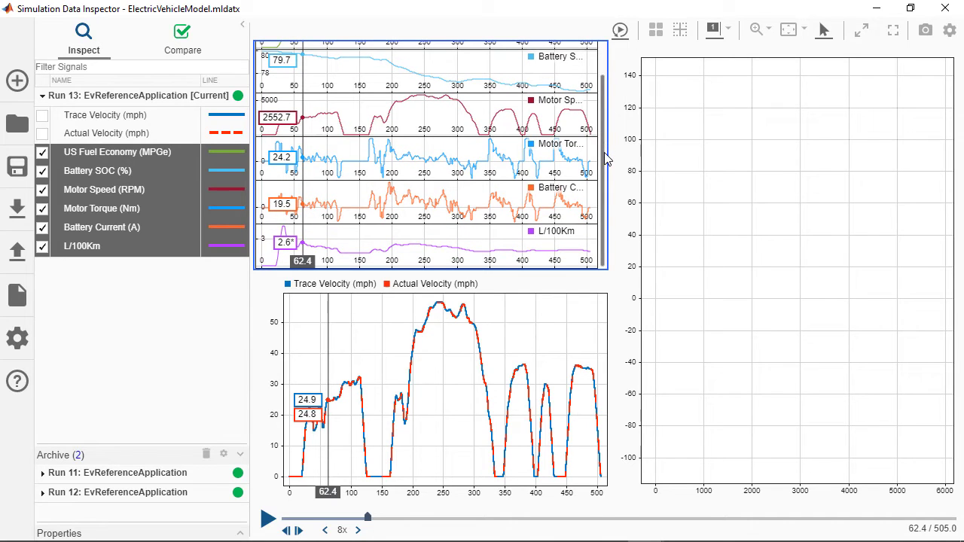
click(655, 136)
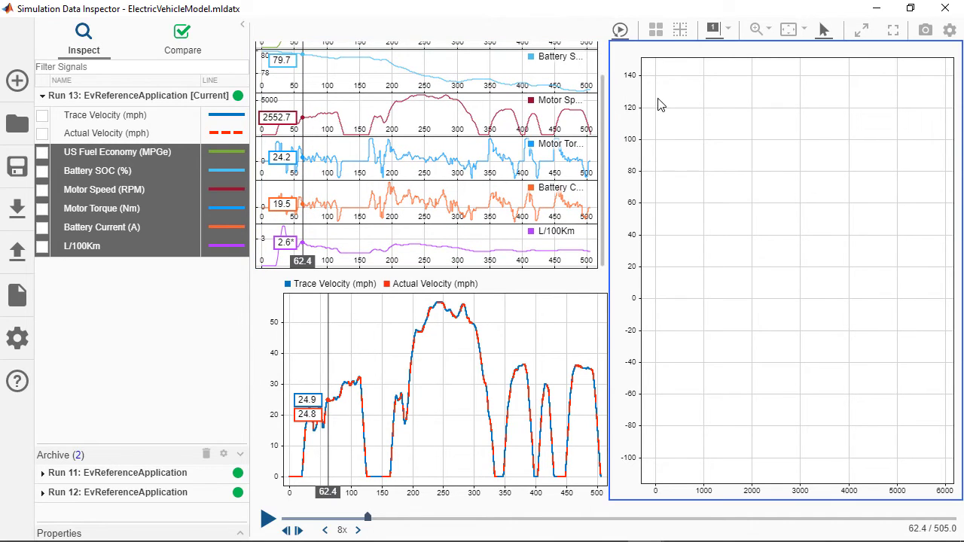
click(656, 32)
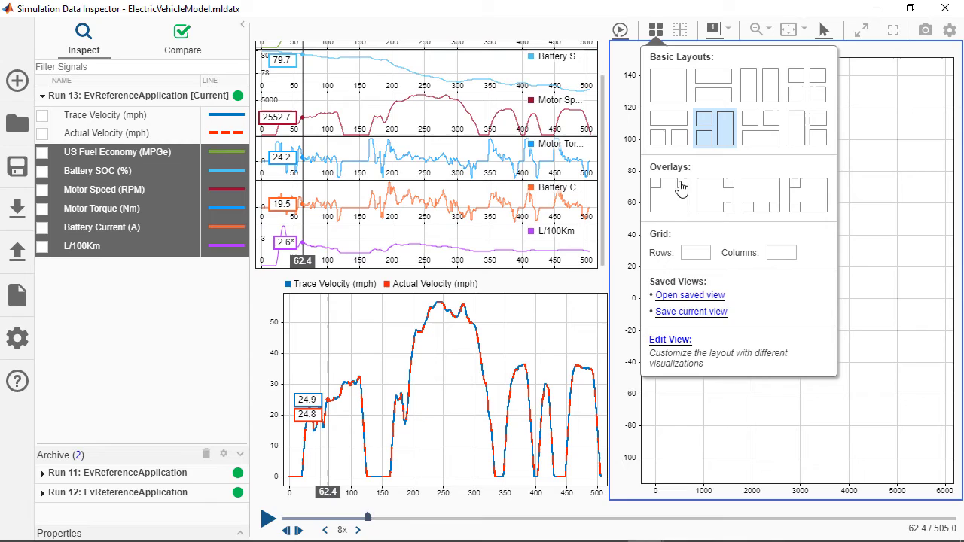
click(683, 340)
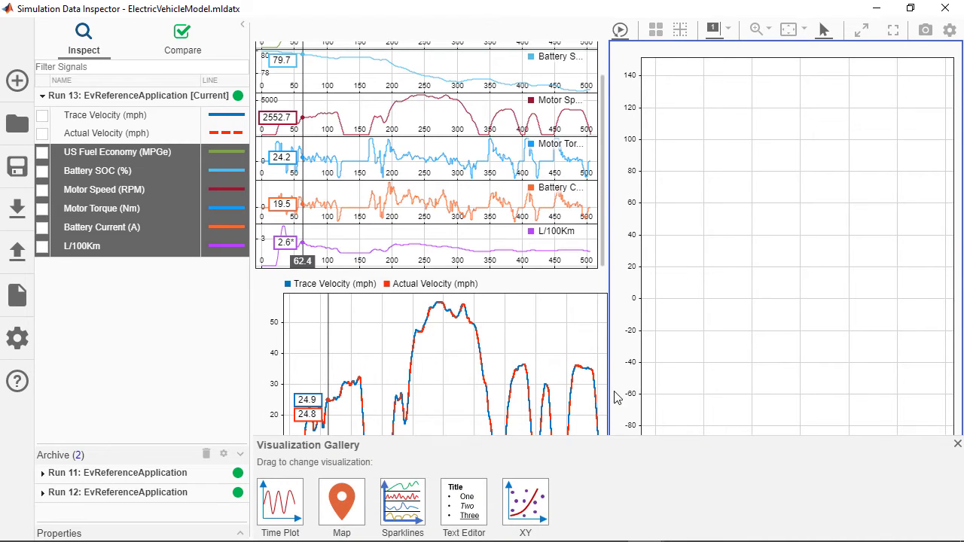
drag(531, 501, 718, 344)
click(958, 445)
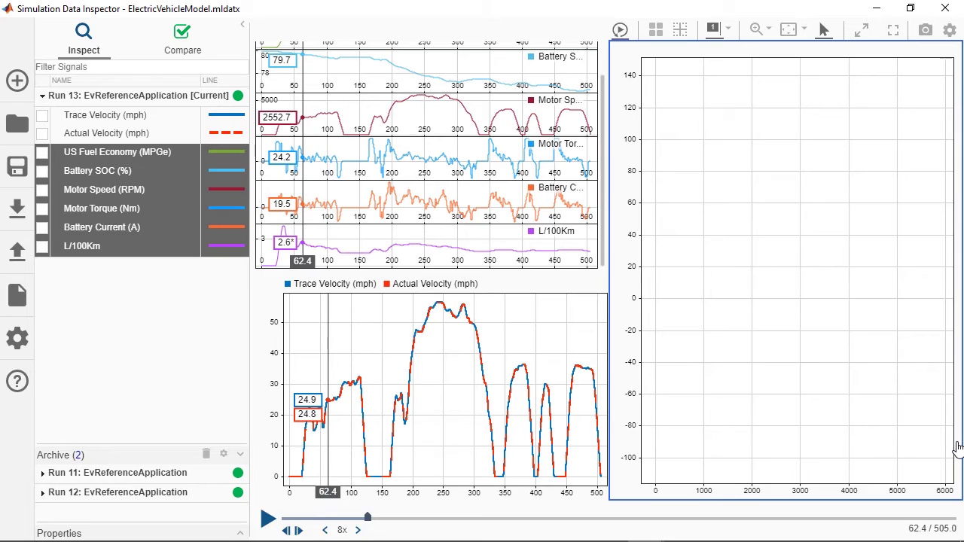
Plot Motor Speed against Motor Torque in the XY plot
click(67, 196)
shift+click(75, 209)
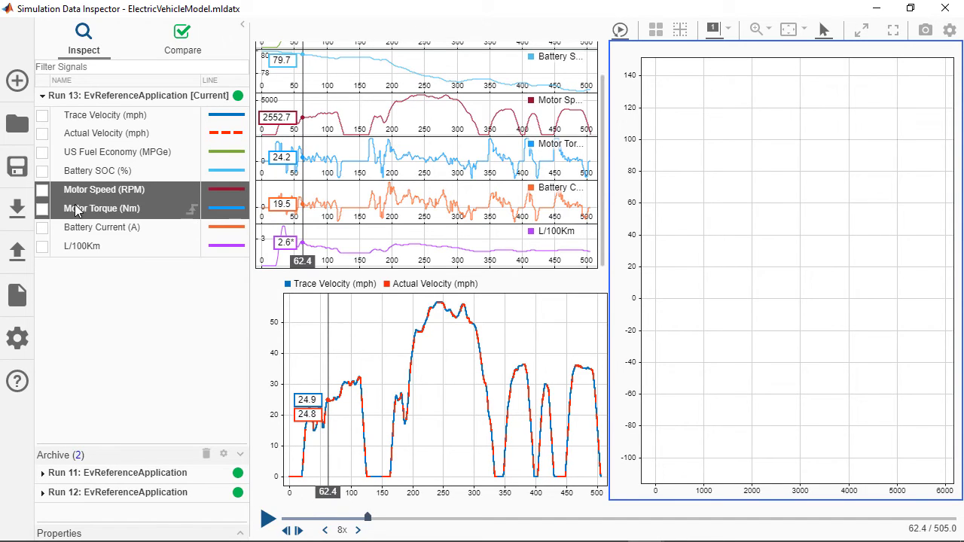
drag(80, 213, 743, 273)
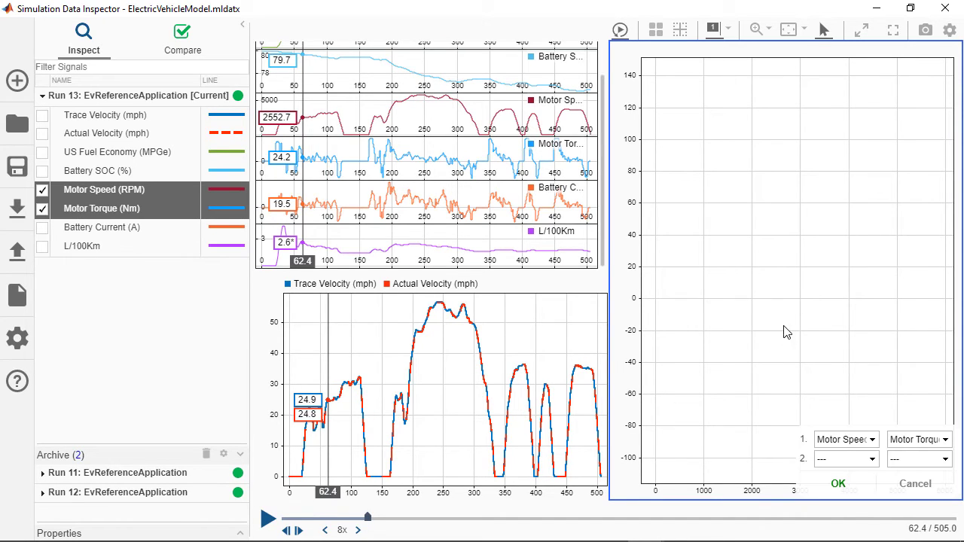
click(838, 484)
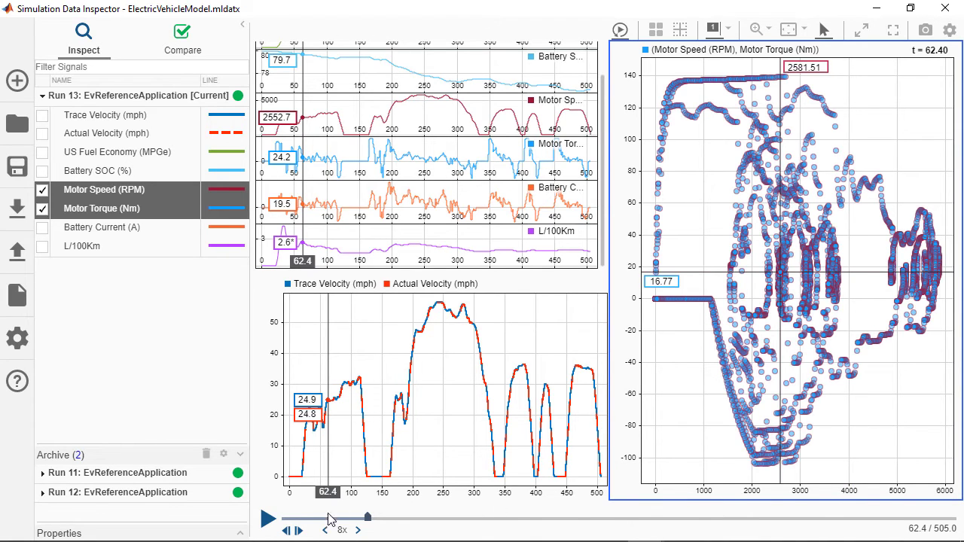
Replay the run and pause near t=111, then cancel the Create Report dialog
click(265, 523)
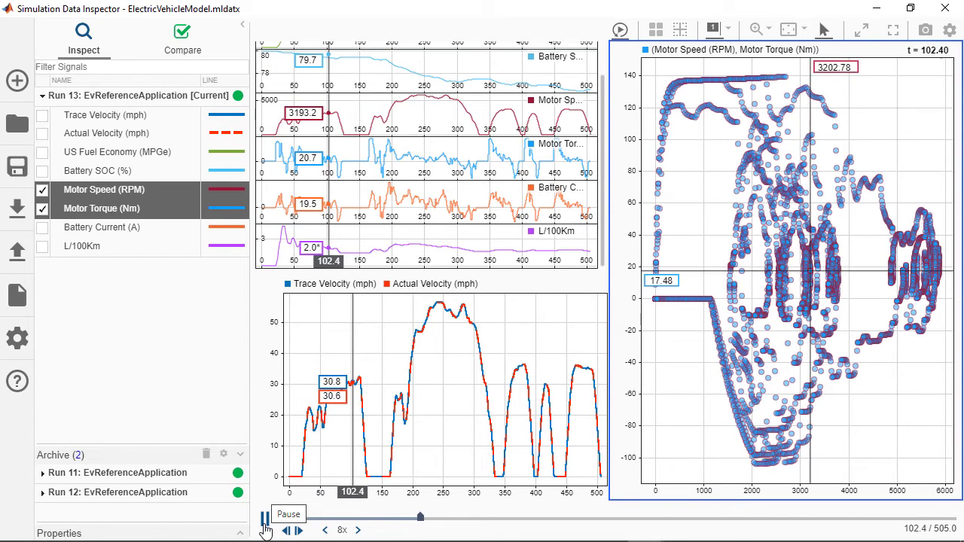
click(265, 521)
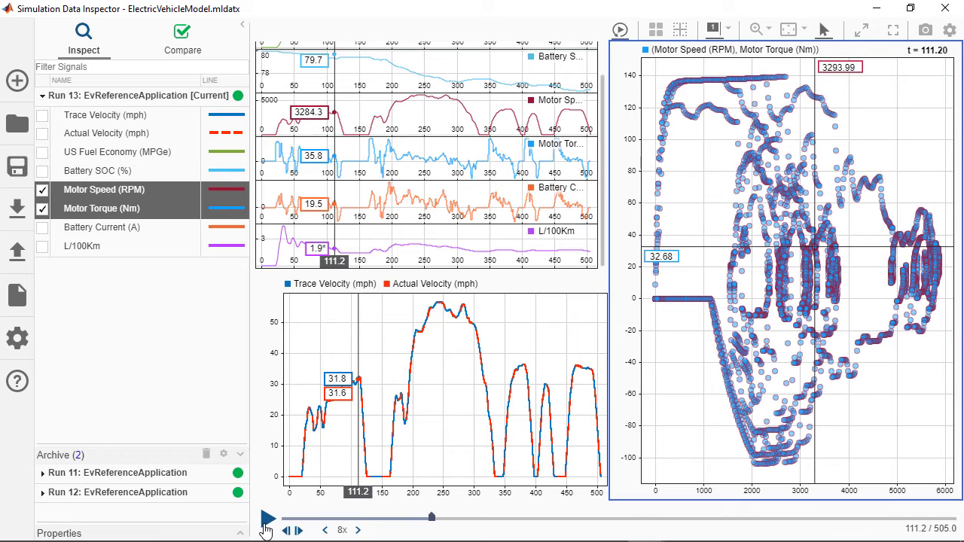
click(23, 301)
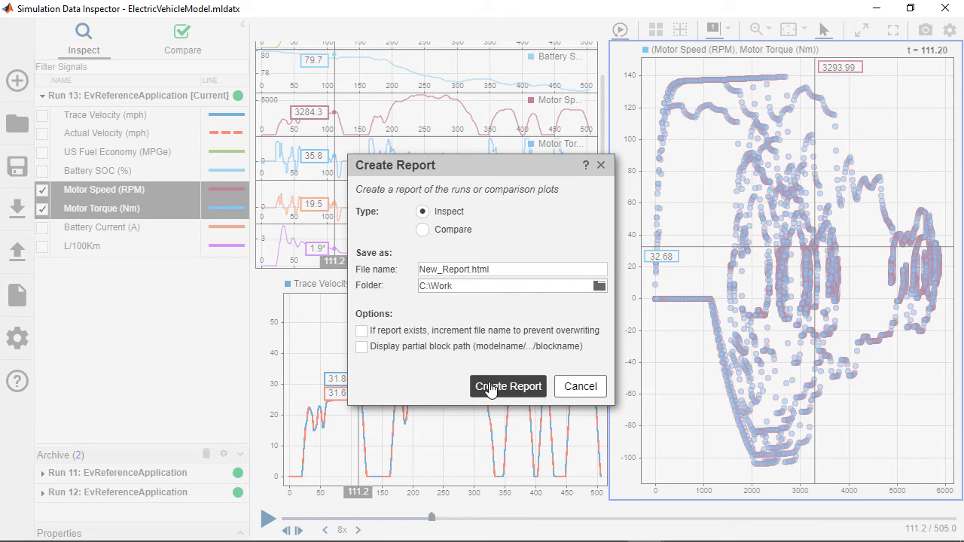
click(582, 386)
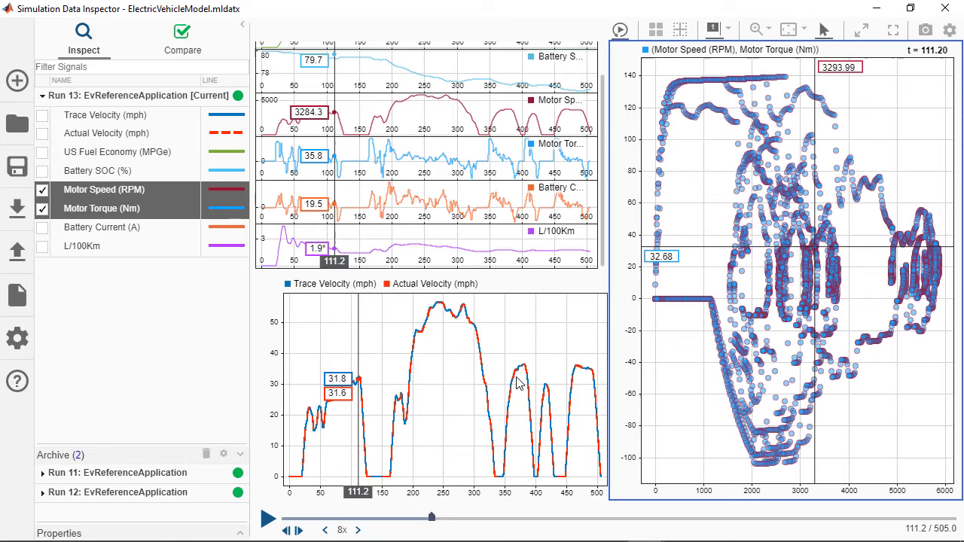
Compare Run 13 against Run 11 as the baseline run
click(200, 49)
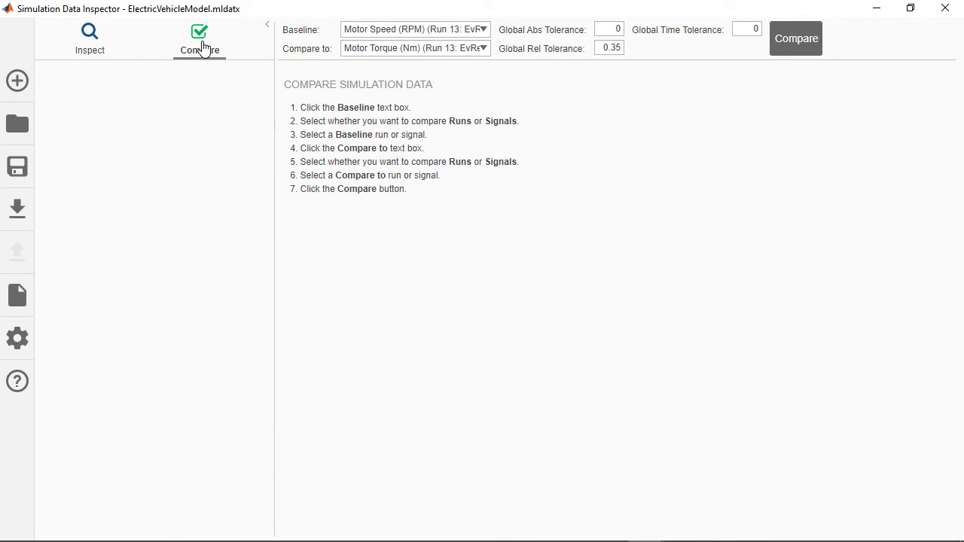
click(392, 29)
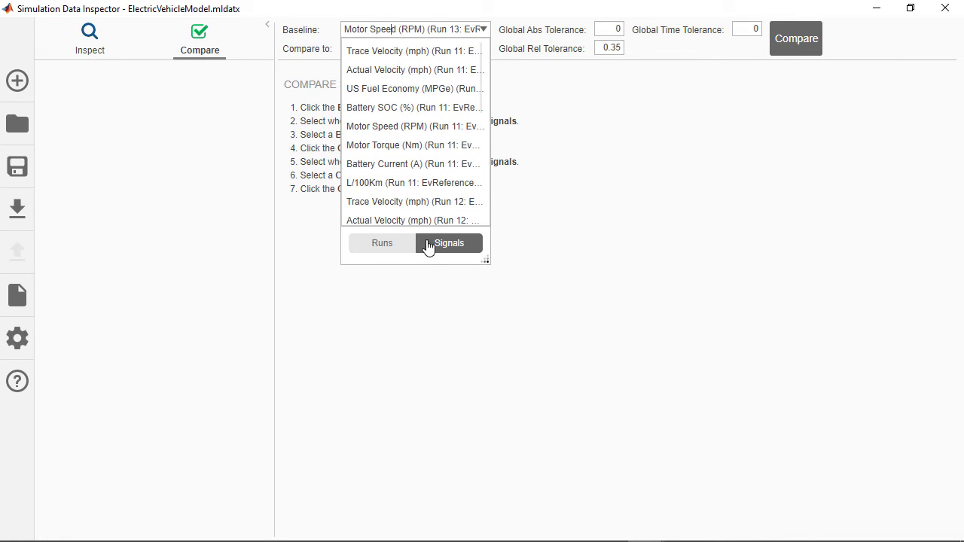
click(405, 251)
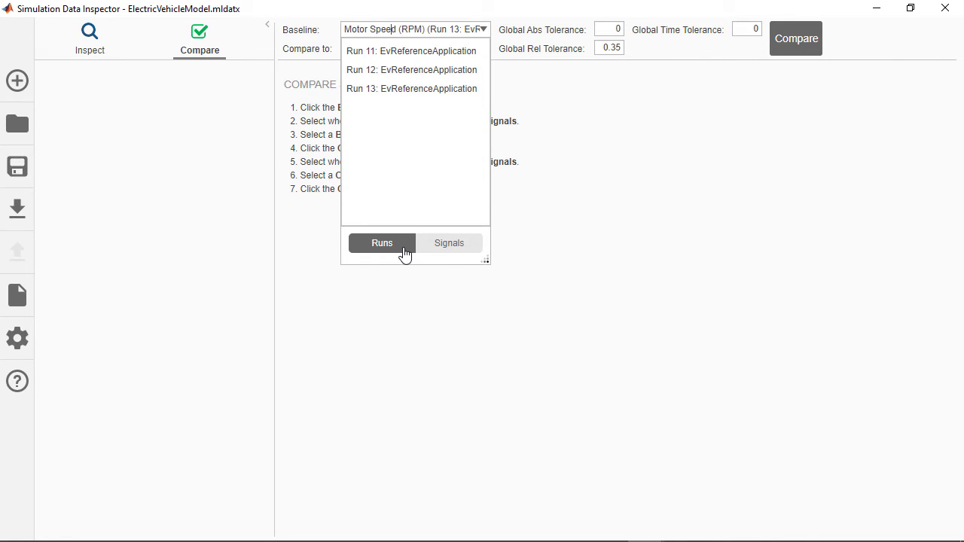
click(442, 52)
click(422, 108)
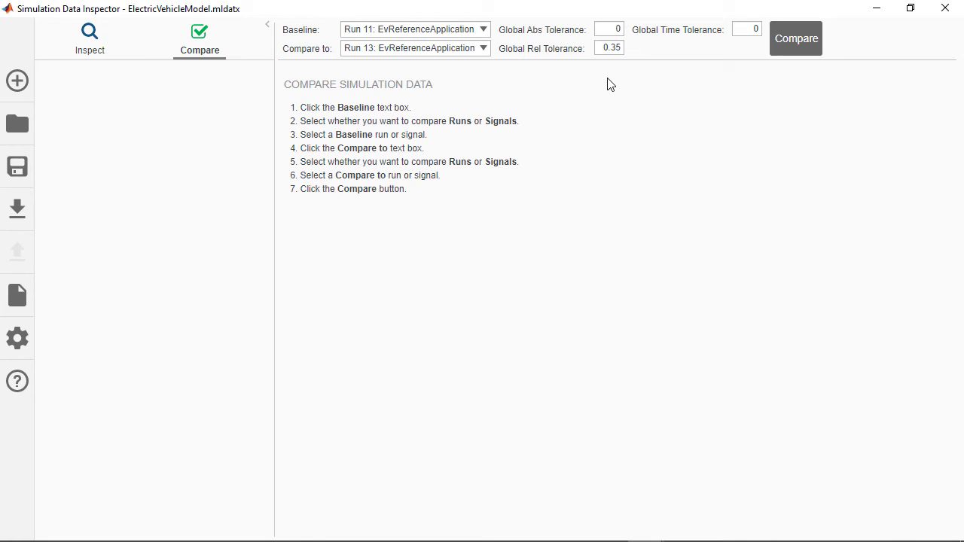
click(791, 47)
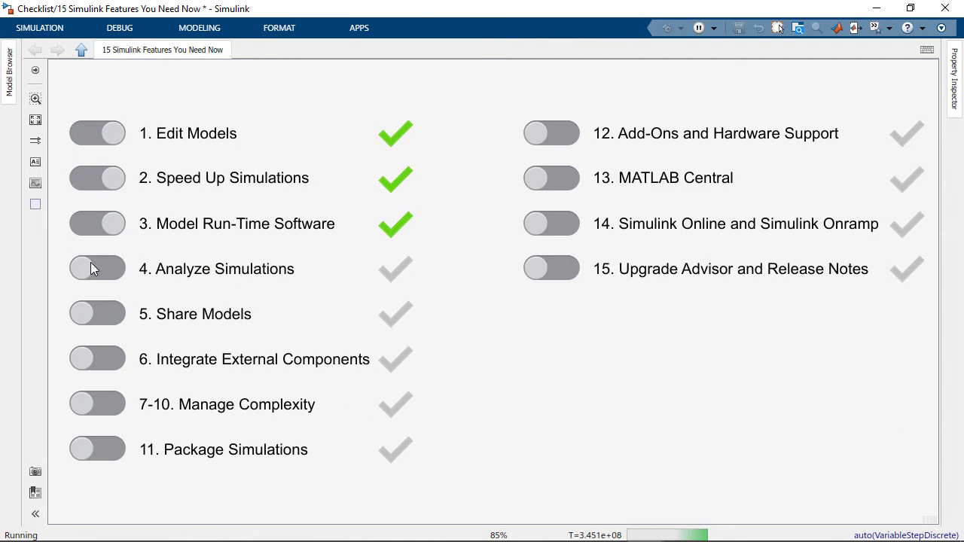
Switch on the item 4 Analyze Simulations toggle on the checklist
click(90, 264)
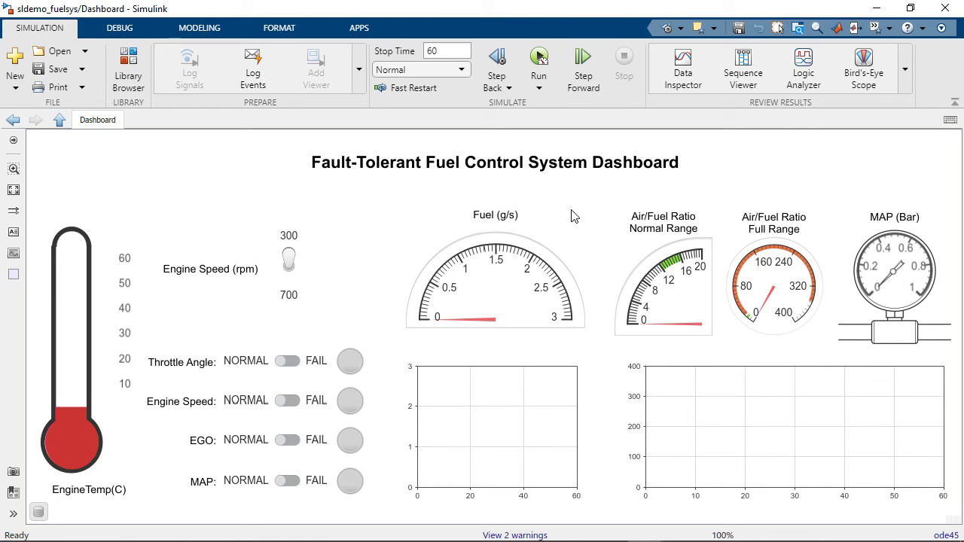
Run the fuel-control simulation at engine speed 700 and fail the Throttle Angle sensor
click(540, 60)
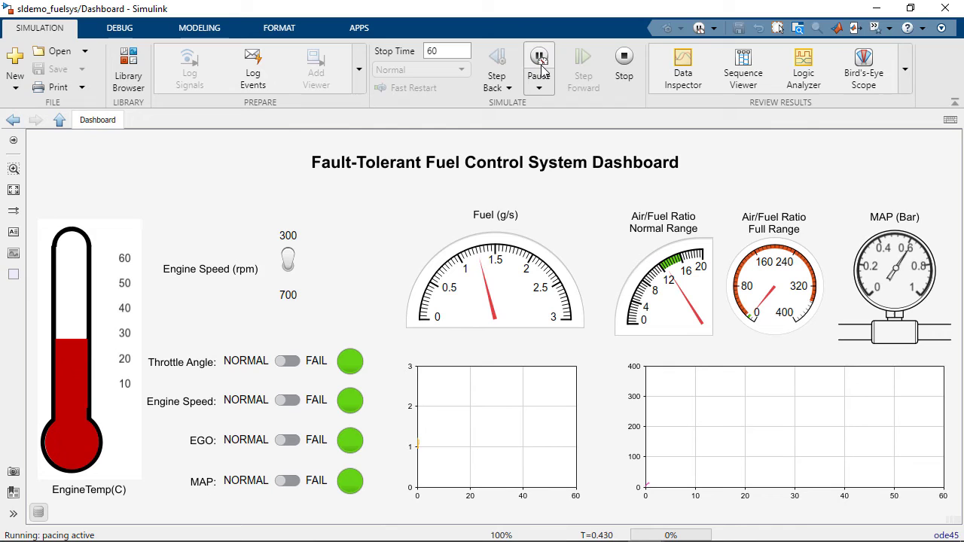
click(292, 267)
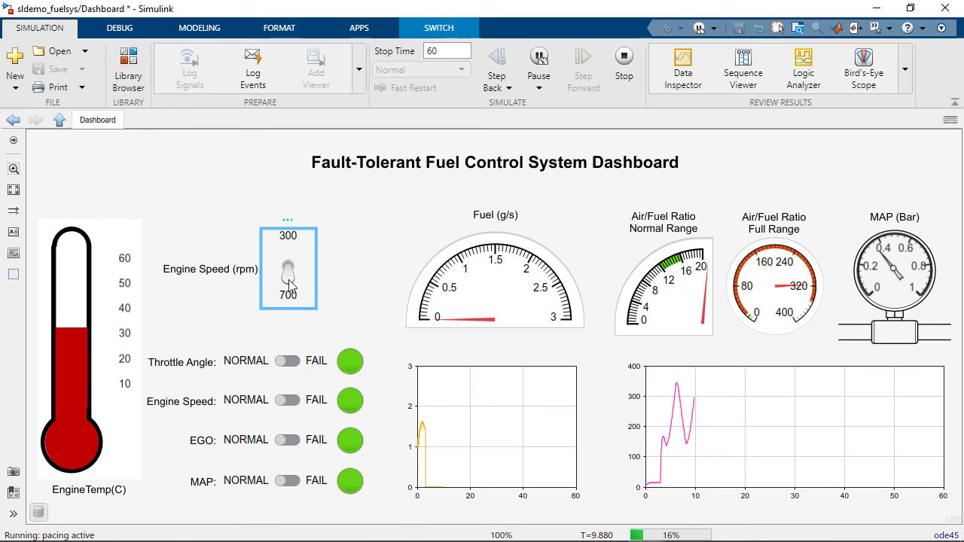
click(299, 363)
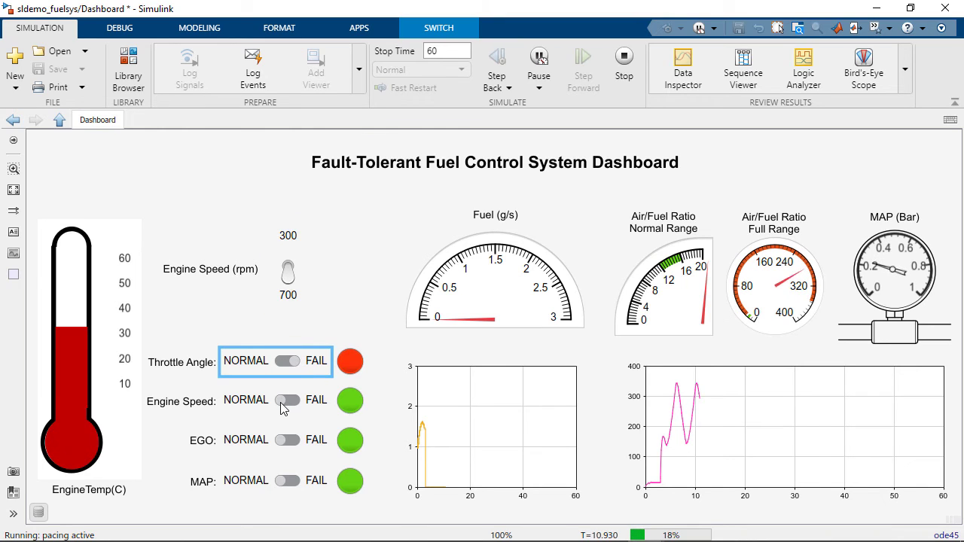
Briefly fail and then restore the Engine Speed, MAP and EGO sensors
click(289, 402)
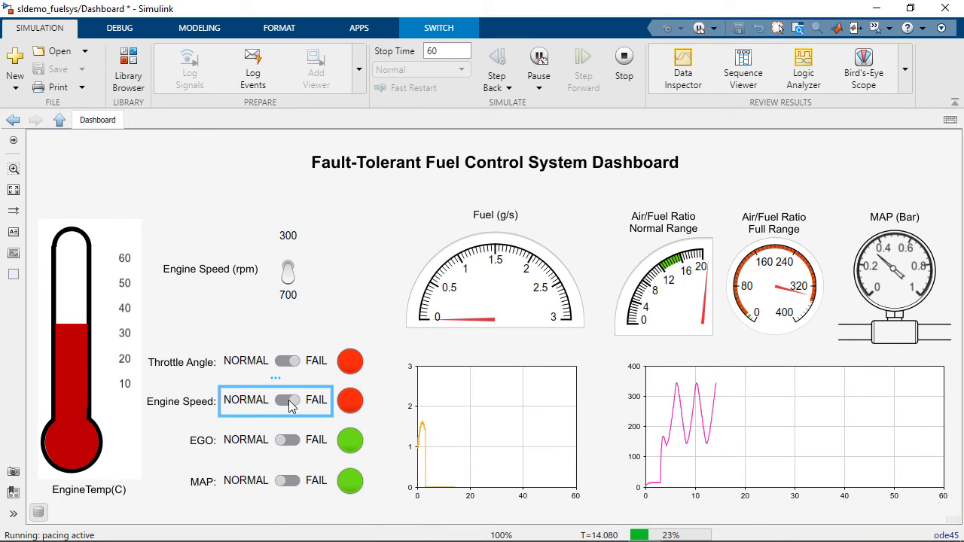
click(290, 403)
click(296, 484)
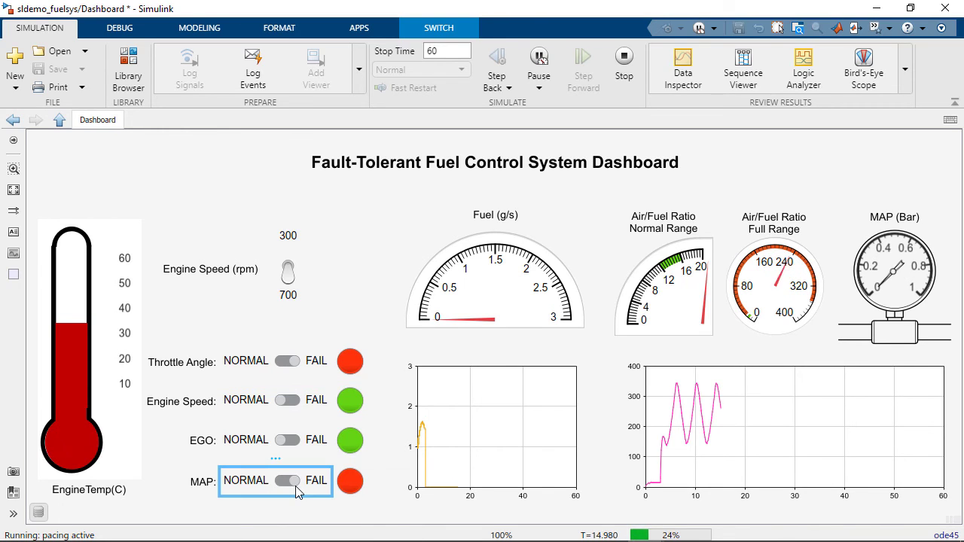
click(296, 485)
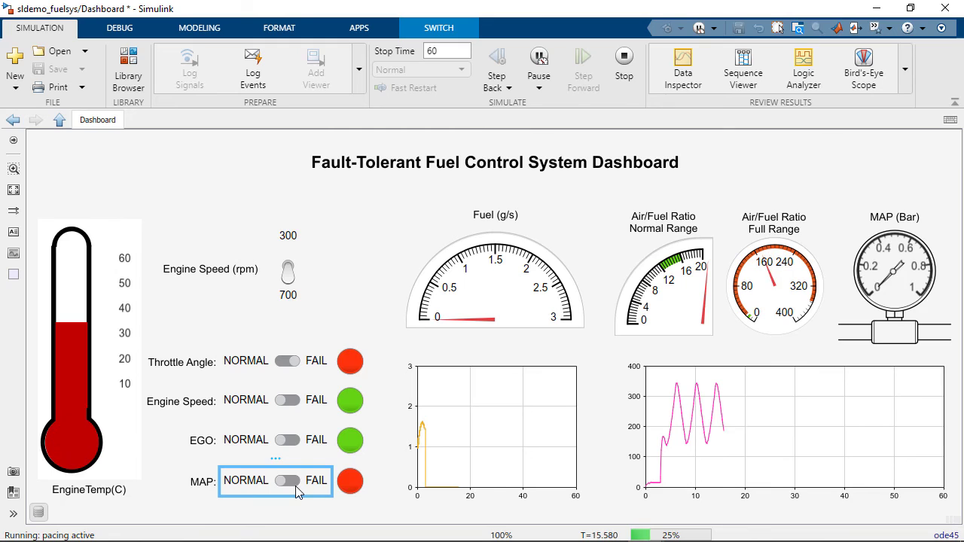
click(293, 444)
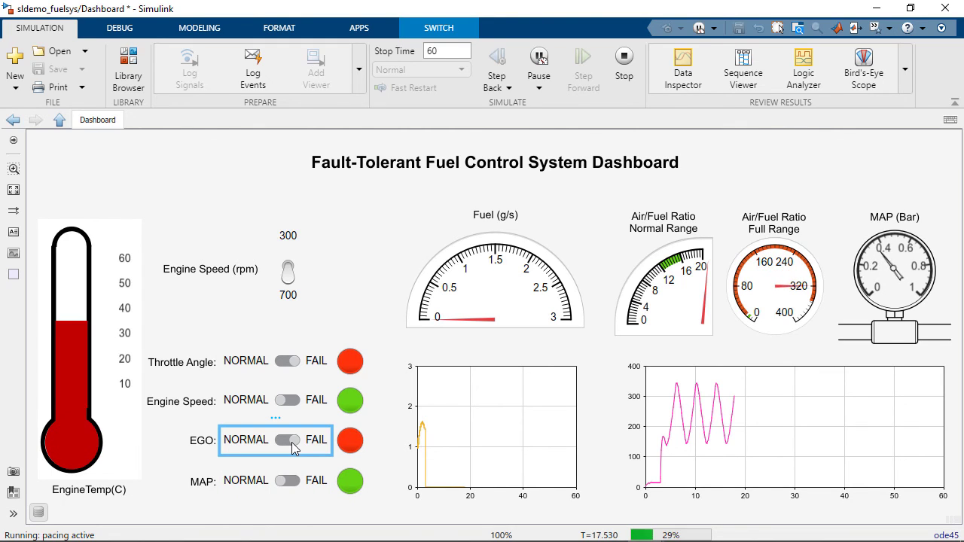
click(293, 444)
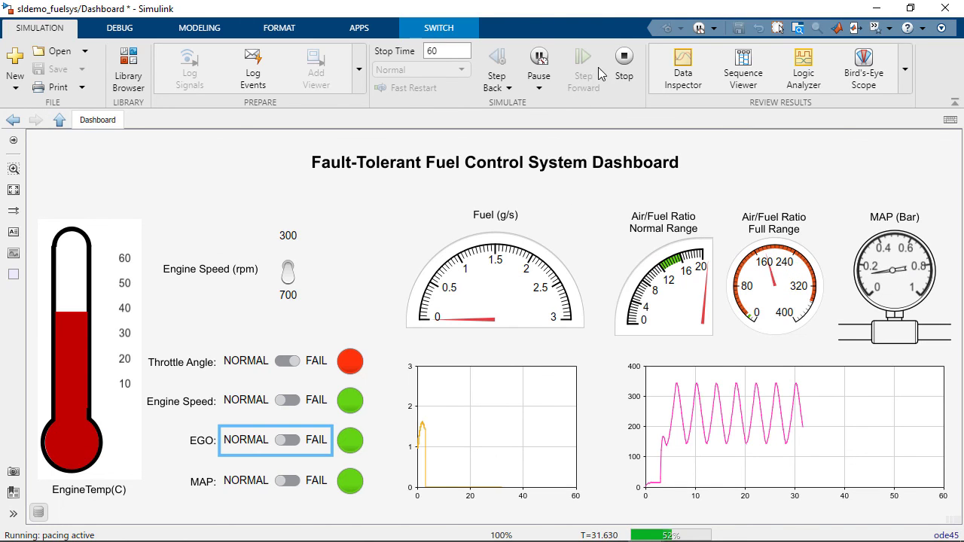
Stop the simulation, promote the thermometer, toggle, fault switches and lamps to one panel, and select the Fuel (g/s) gauge
click(621, 60)
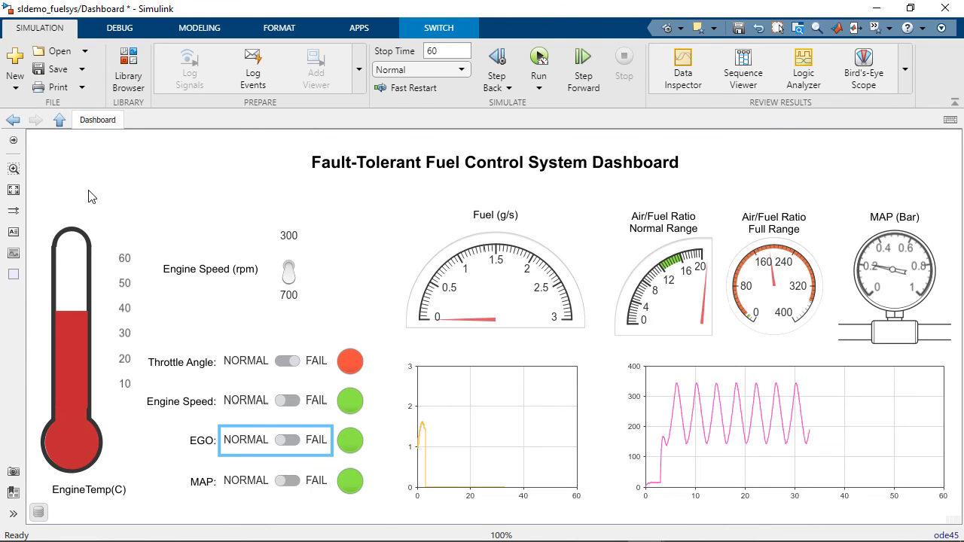
drag(61, 187, 376, 500)
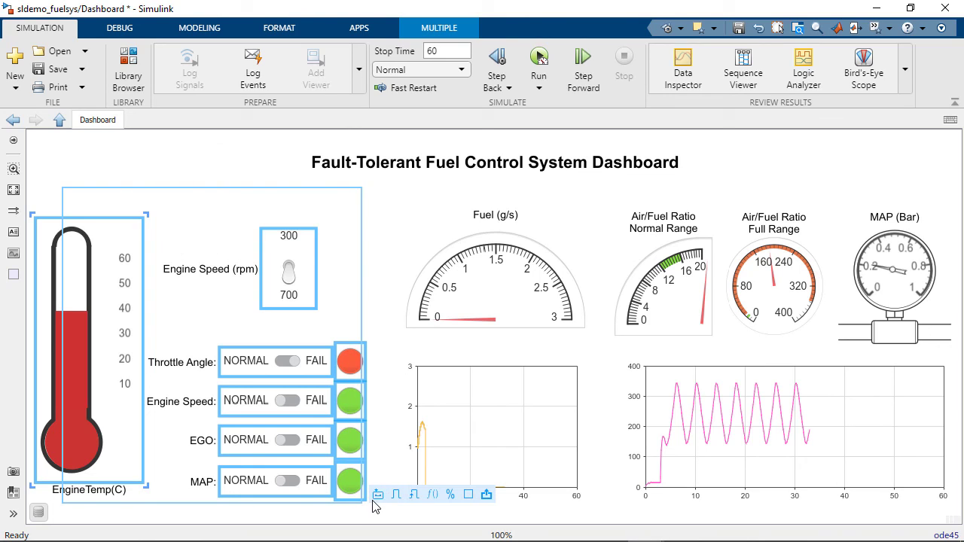
click(488, 496)
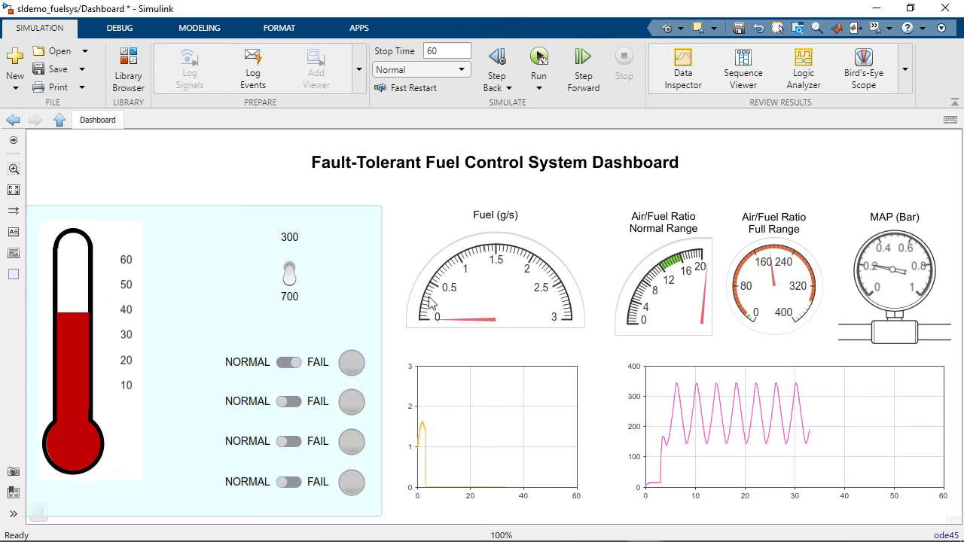
click(407, 241)
Go up to sldemo_fuelsys, minimize the dashboard panel, and move its icon below Engine Speed
key(Escape)
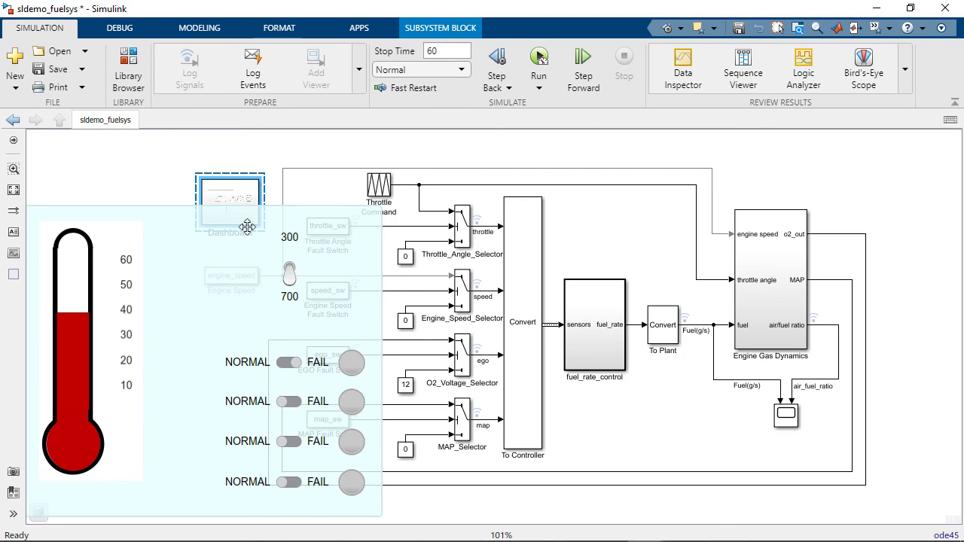
click(349, 216)
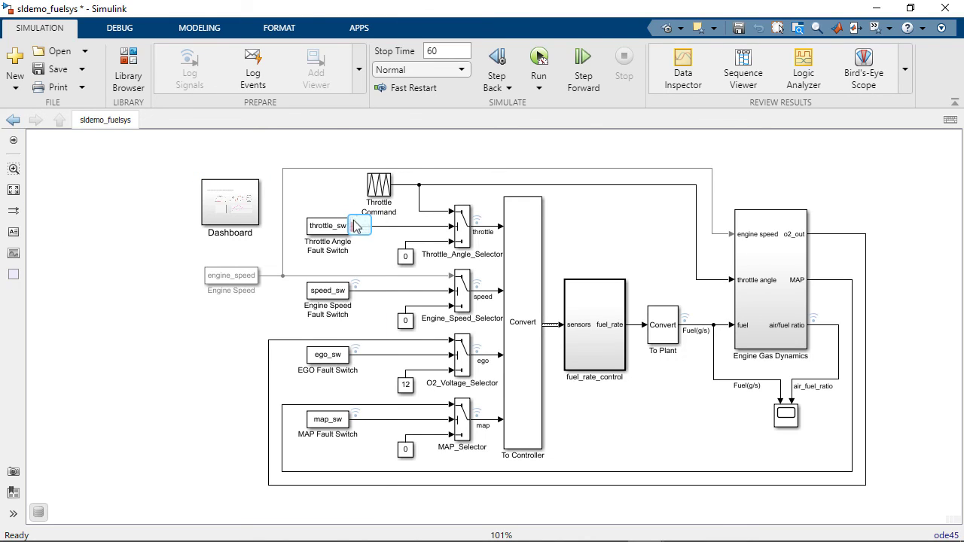
drag(365, 231, 216, 330)
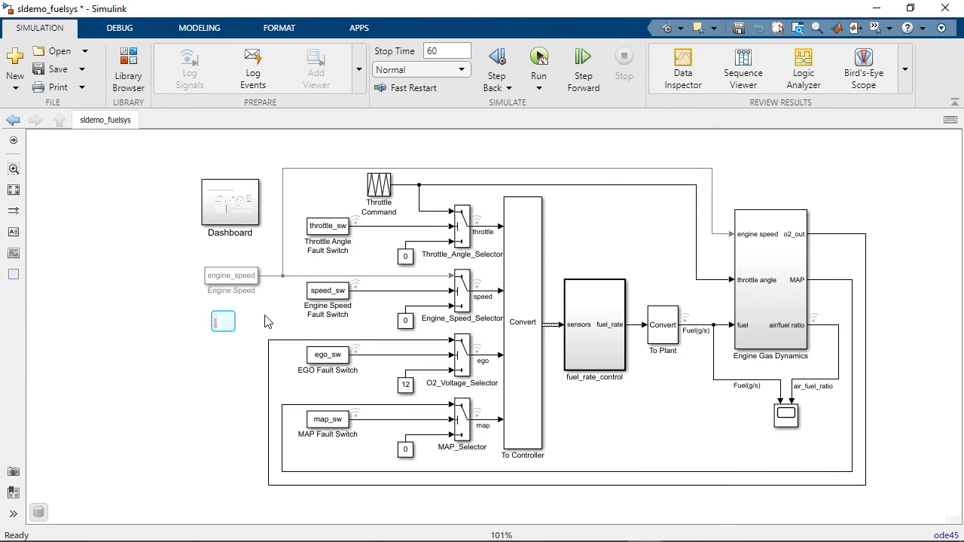